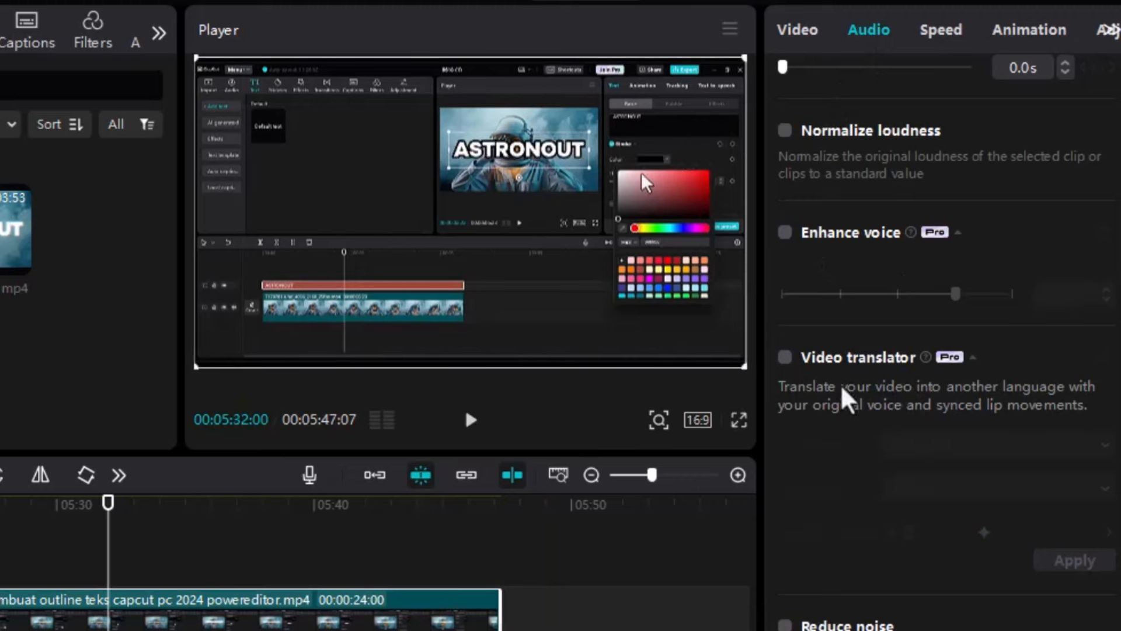
# - Enable Video translator for the selected outline-text tutorial clip and apply a translation from Indonesian to English
pyautogui.click(784, 357)
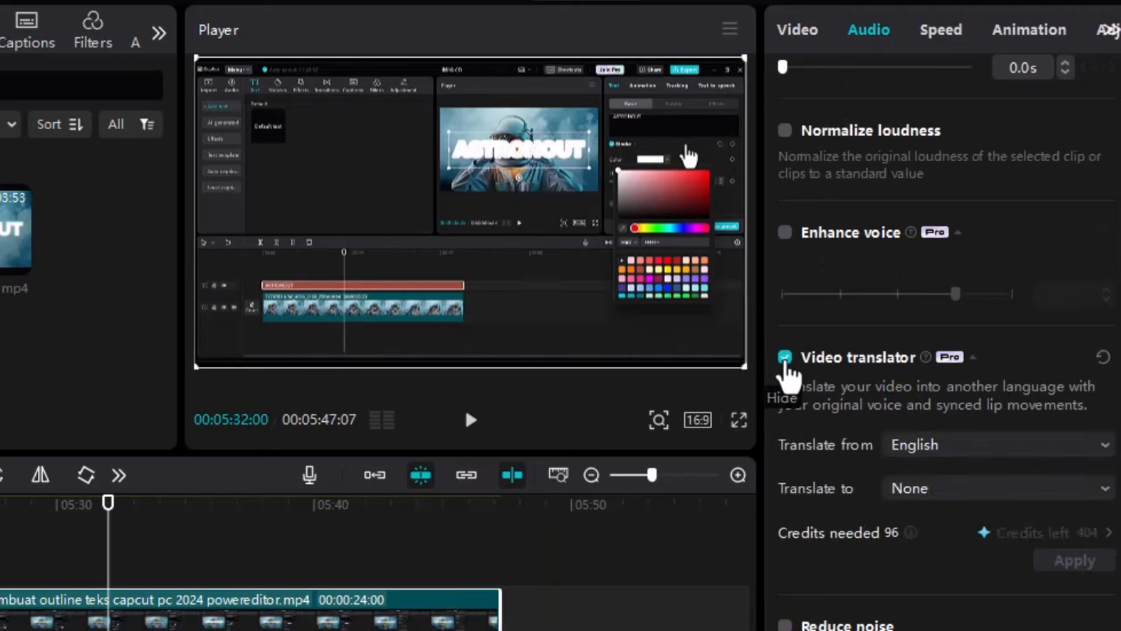
pyautogui.click(962, 458)
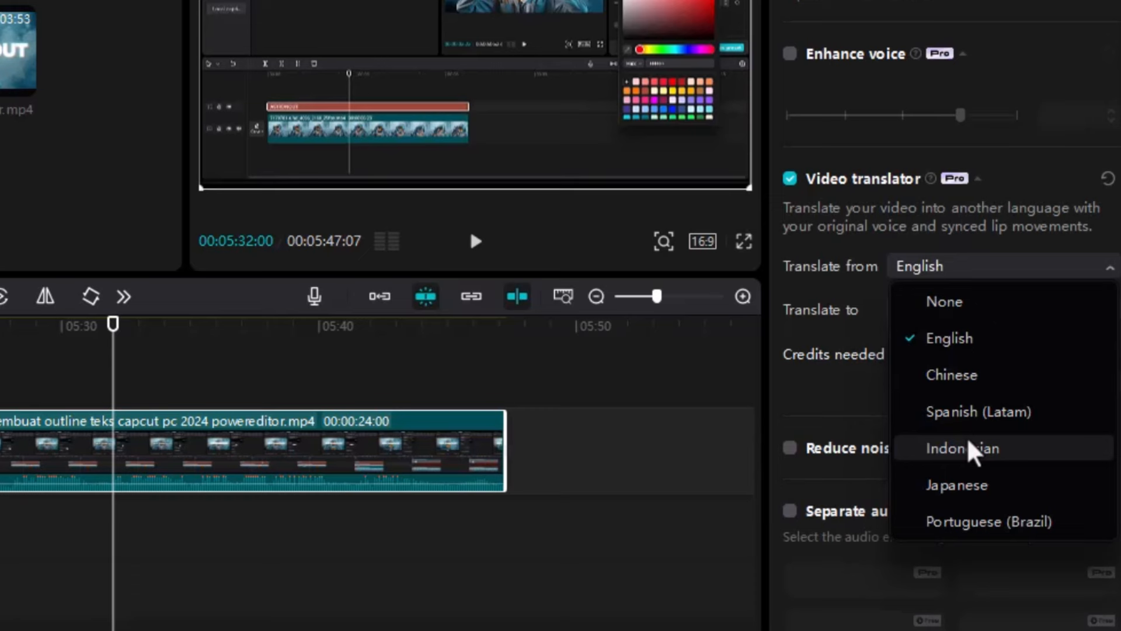
pyautogui.click(970, 447)
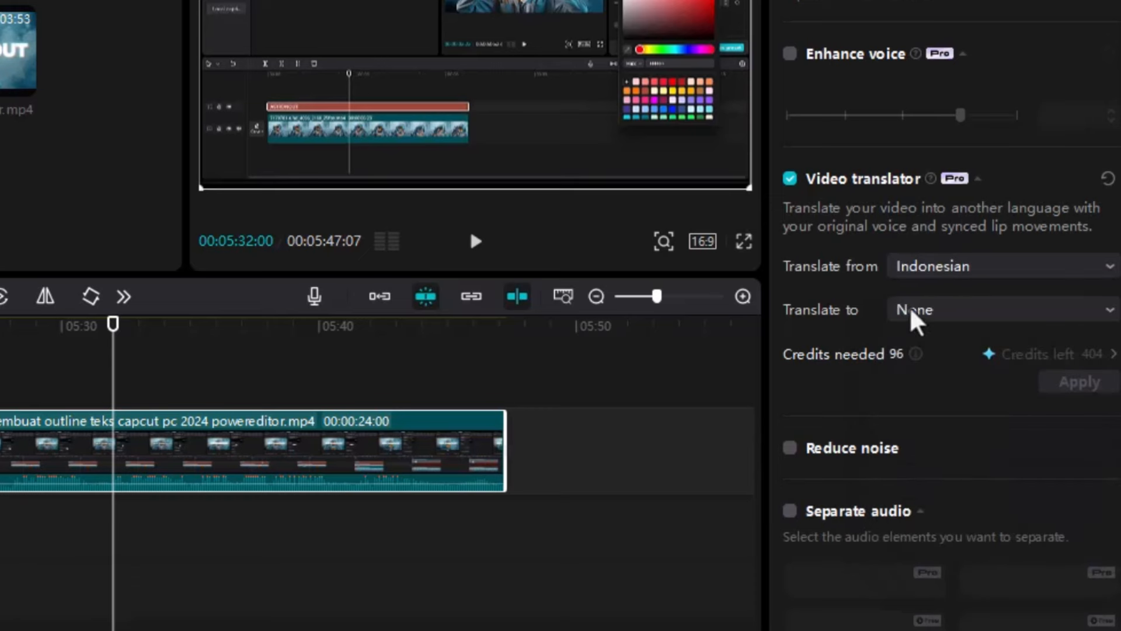
pyautogui.click(925, 314)
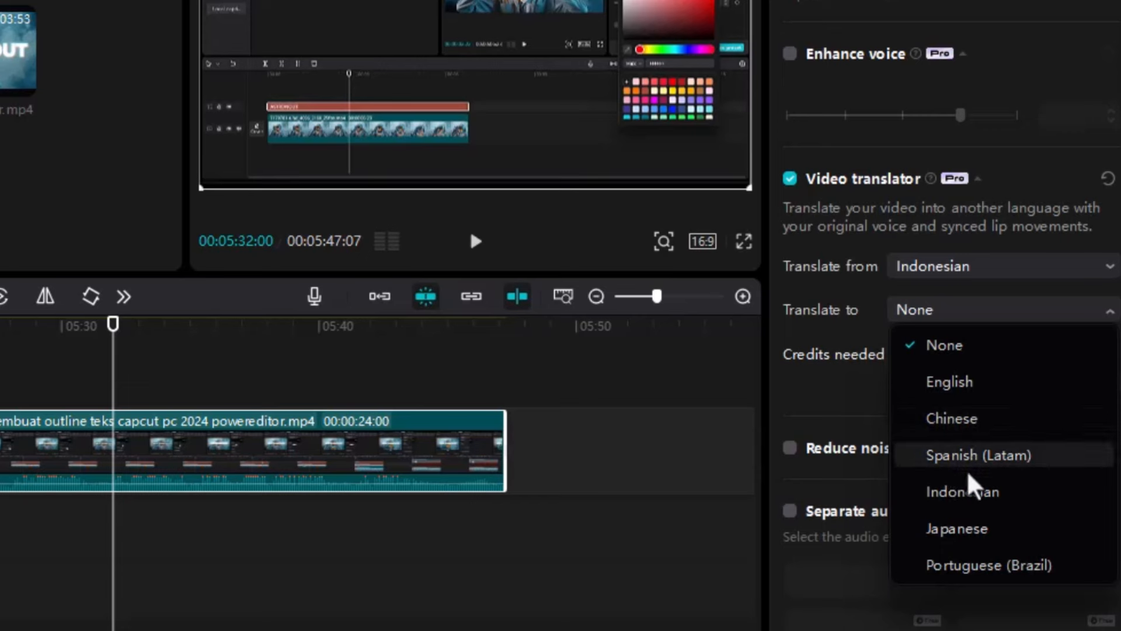
pyautogui.click(972, 383)
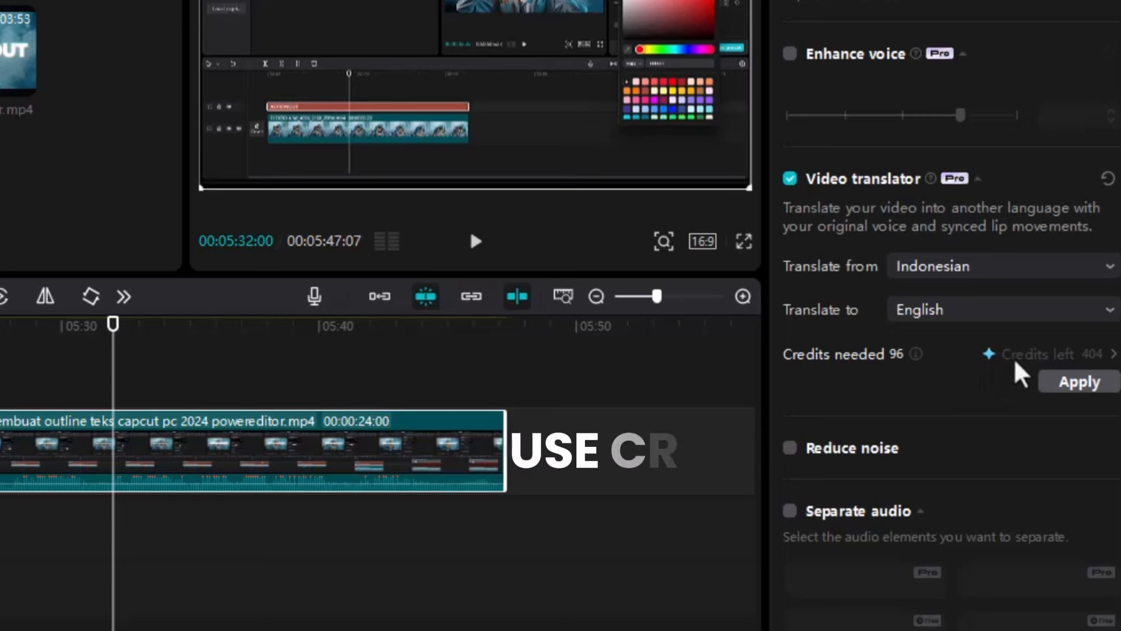
pyautogui.click(1080, 386)
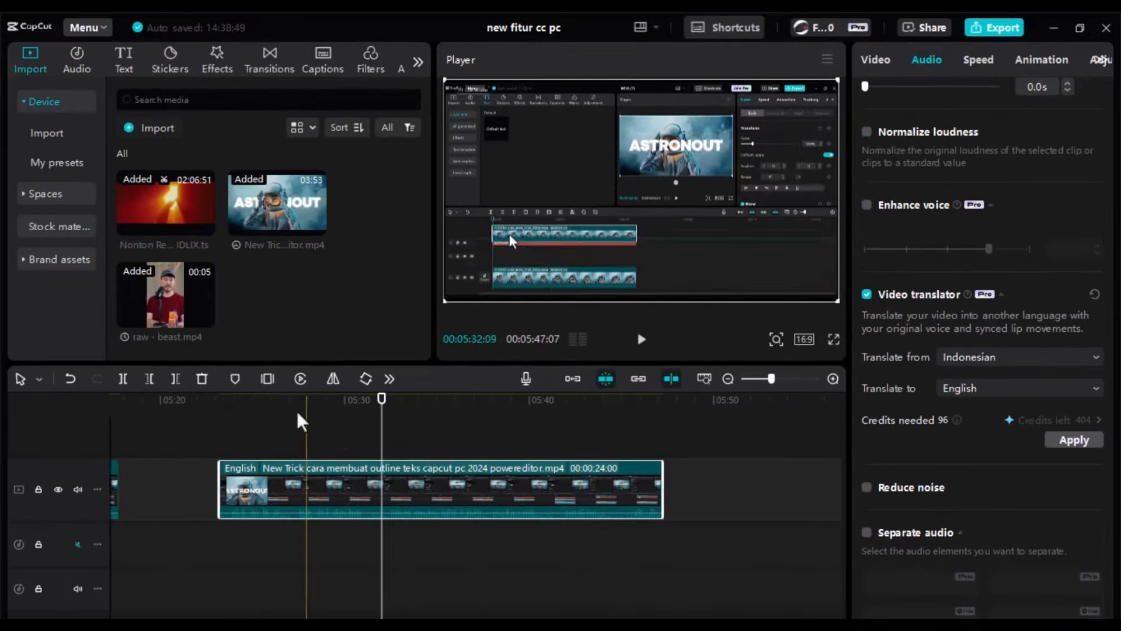
# - Play the translated clip from near its start, undo the translation and replay the original for comparison
pyautogui.click(241, 404)
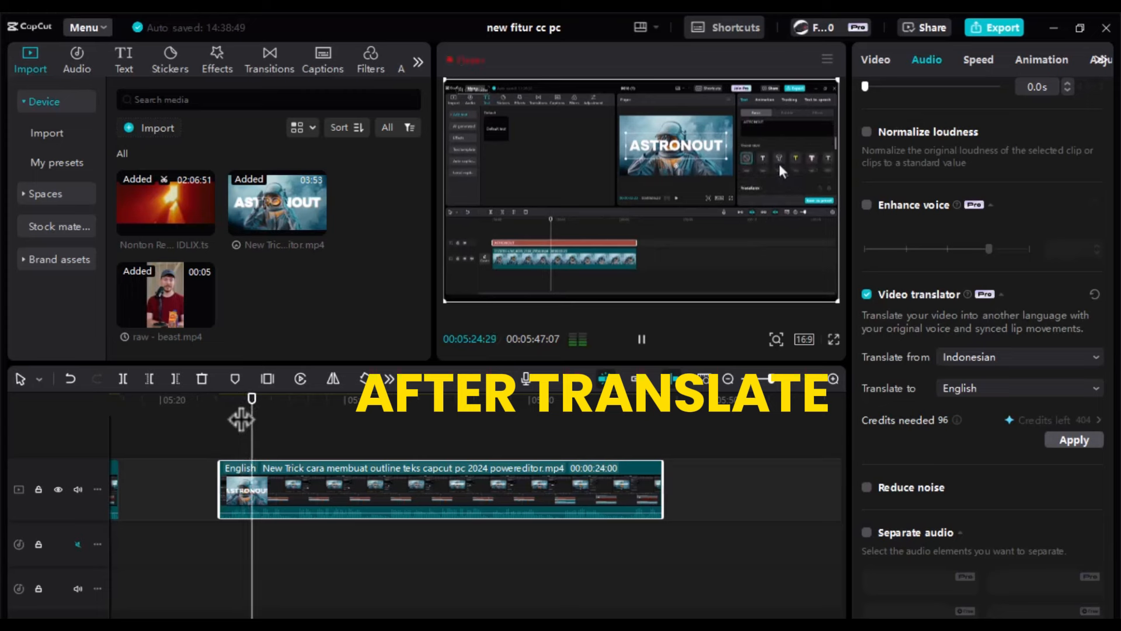
pyautogui.click(71, 379)
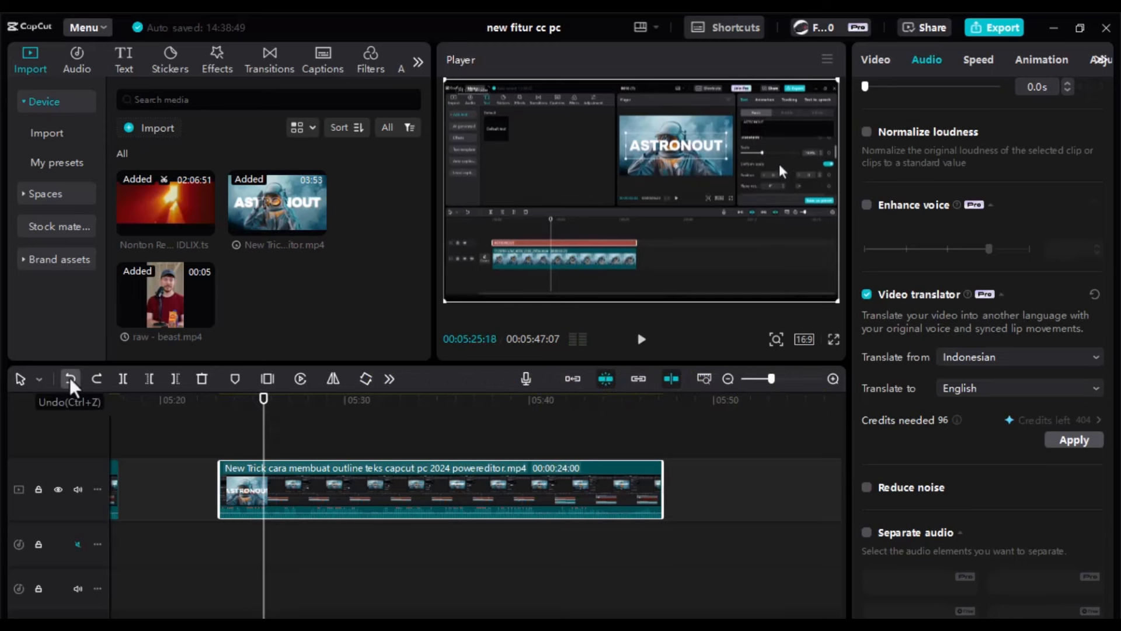
pyautogui.click(236, 401)
pyautogui.press('space')
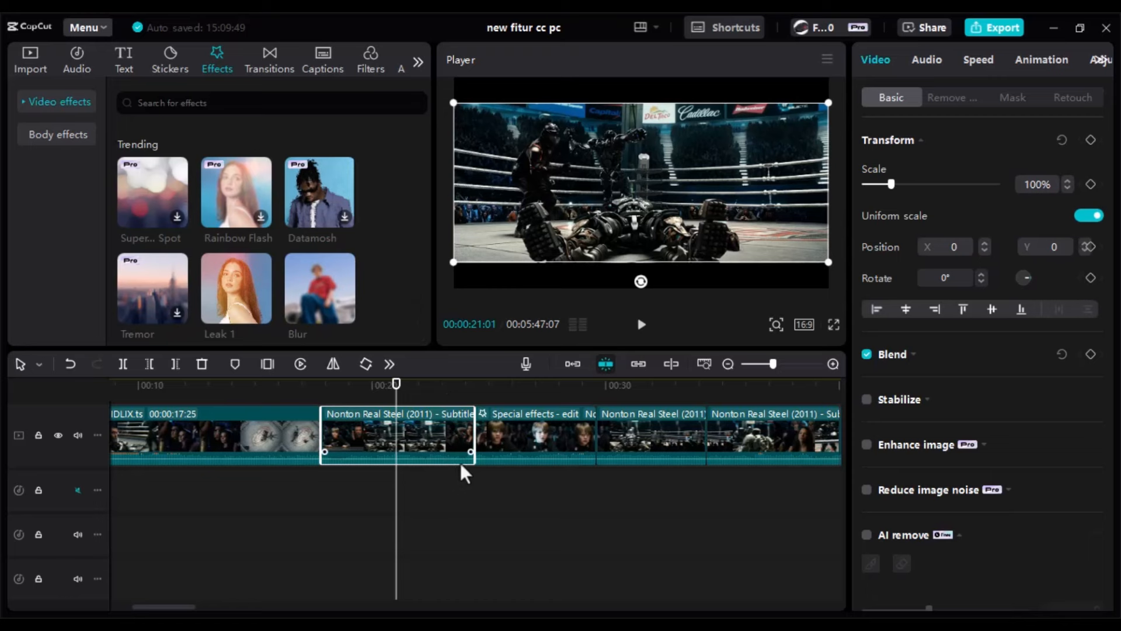
# - Apply the Leak 1 effect to the Real Steel clip under the playhead, just before the clip that already has effects
pyautogui.scroll(3, 457, 456)
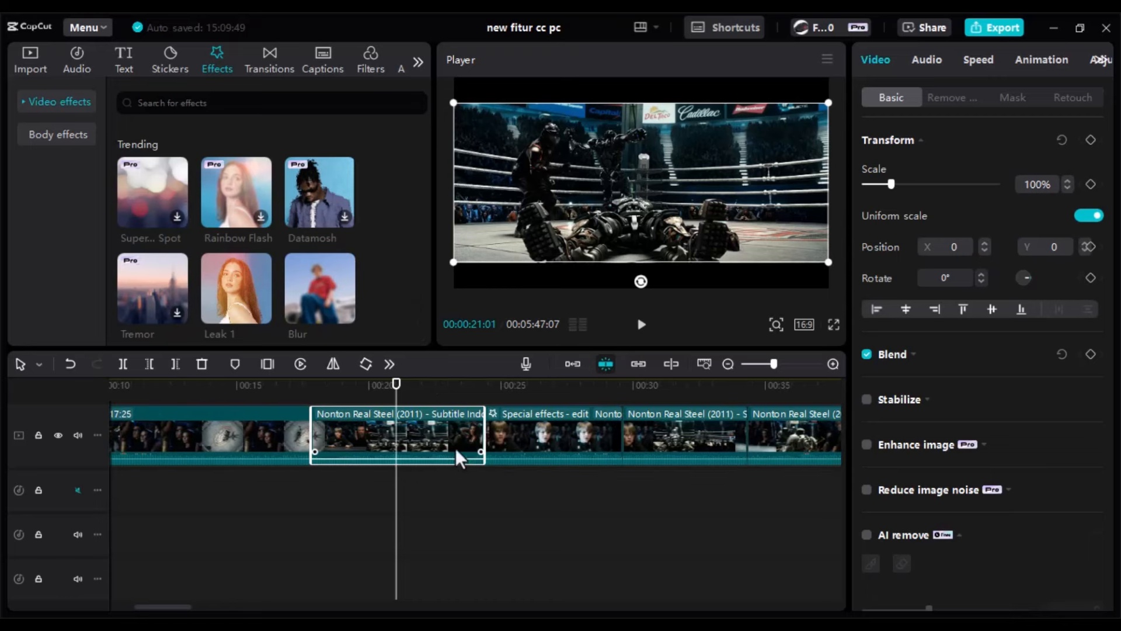
pyautogui.scroll(1, 458, 455)
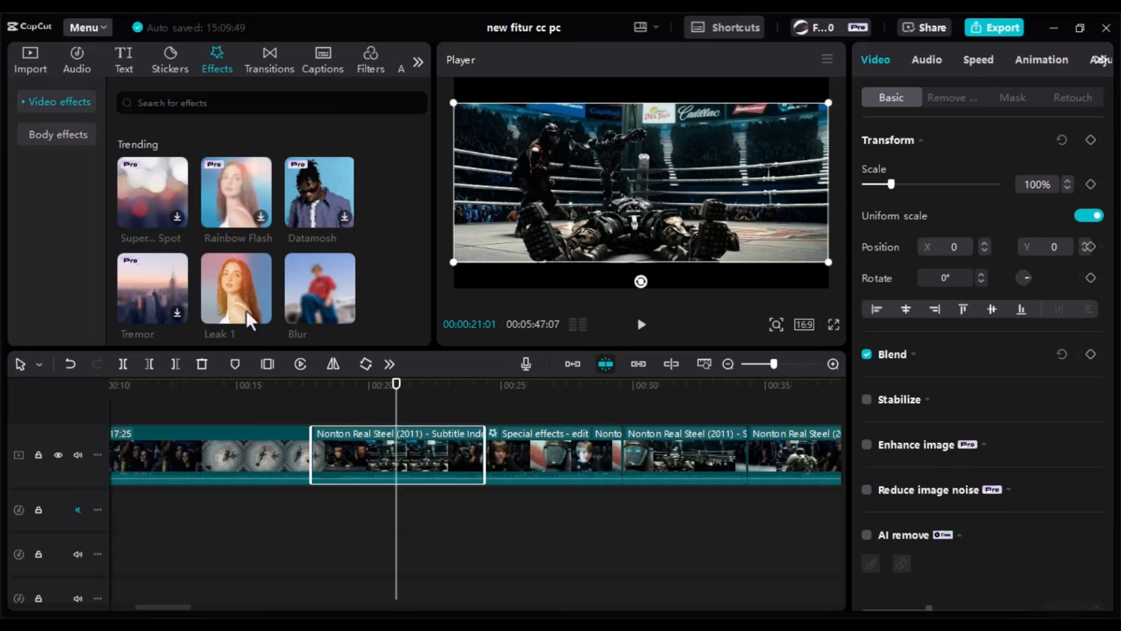
pyautogui.click(247, 280)
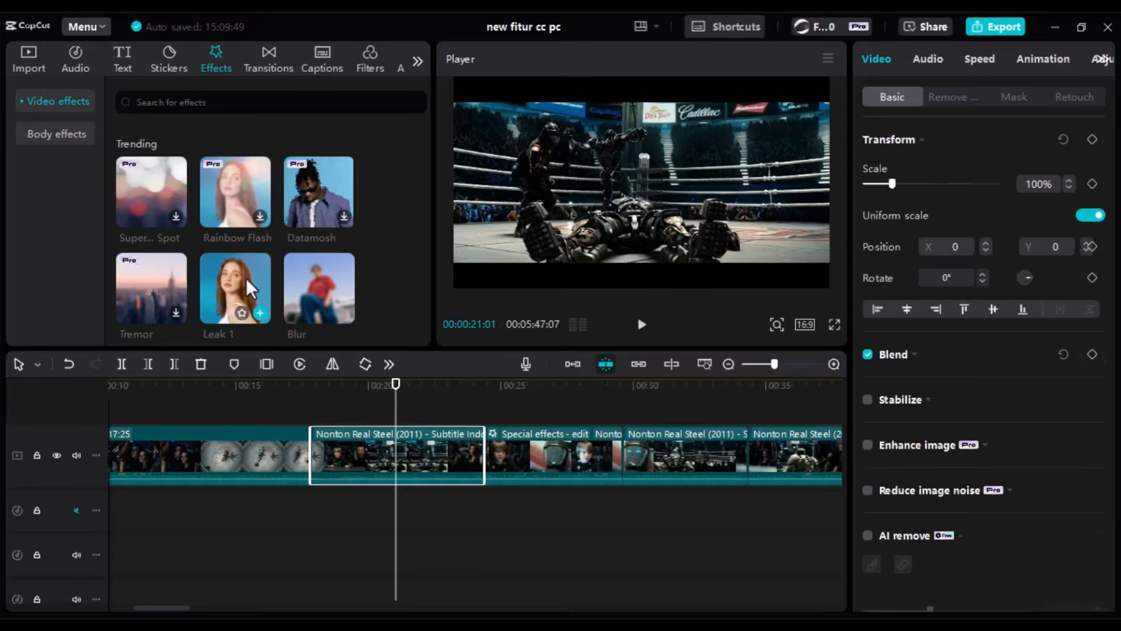
pyautogui.moveTo(248, 285); pyautogui.dragTo(329, 496)
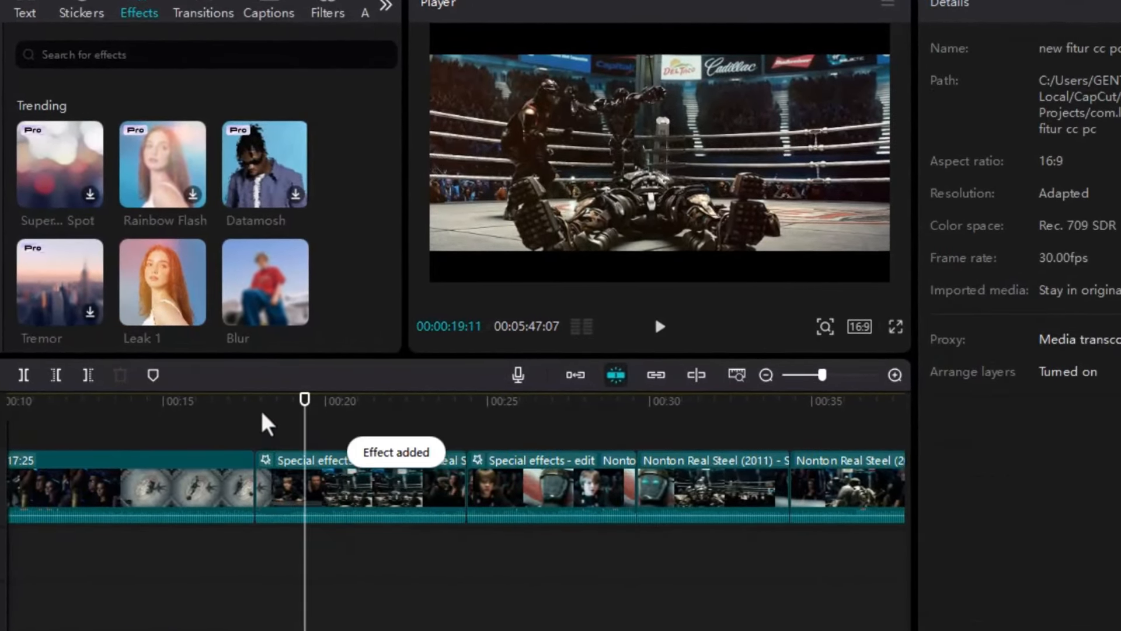
# - Scale the newly effected Real Steel clip to 131% and add a Transform keyframe near its start at 00:00:18:01
pyautogui.click(357, 486)
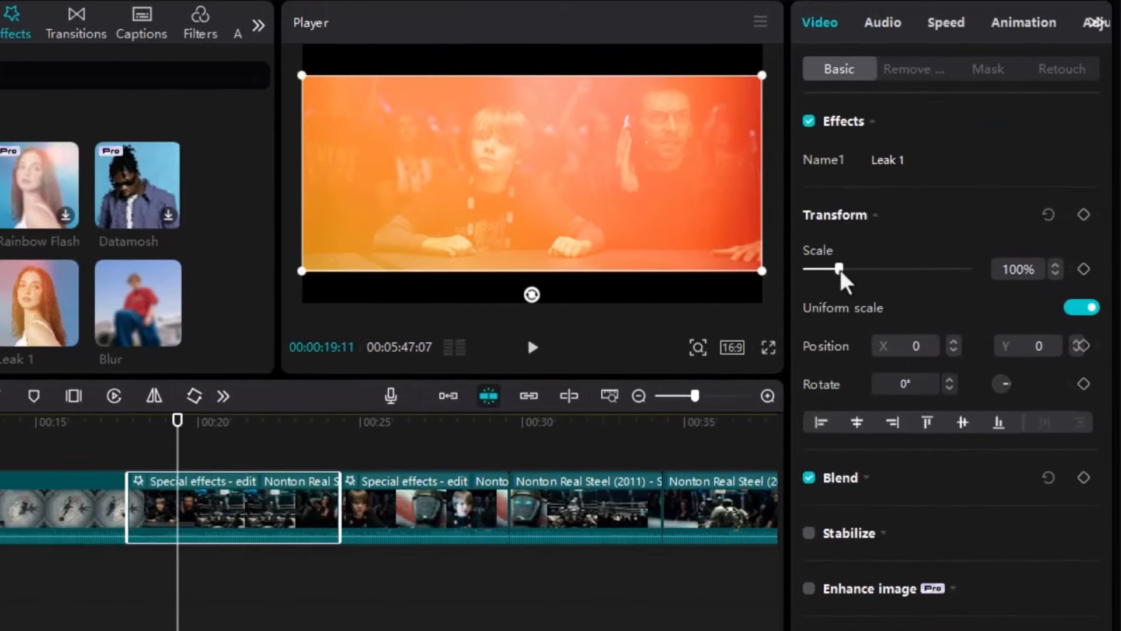
pyautogui.moveTo(885, 262); pyautogui.dragTo(849, 273)
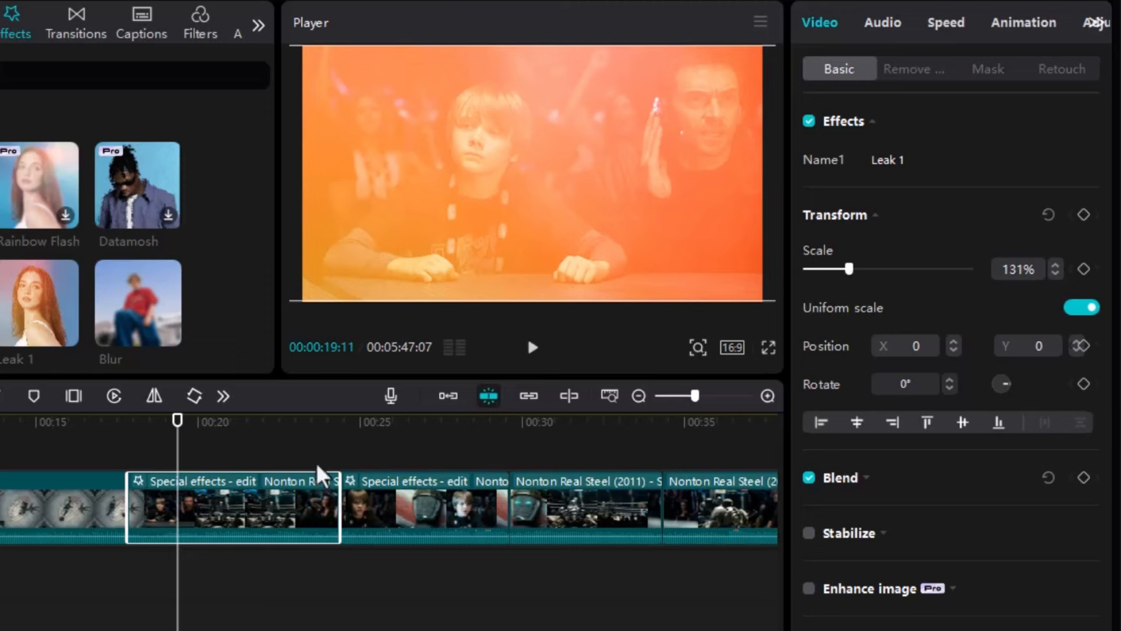
pyautogui.click(135, 431)
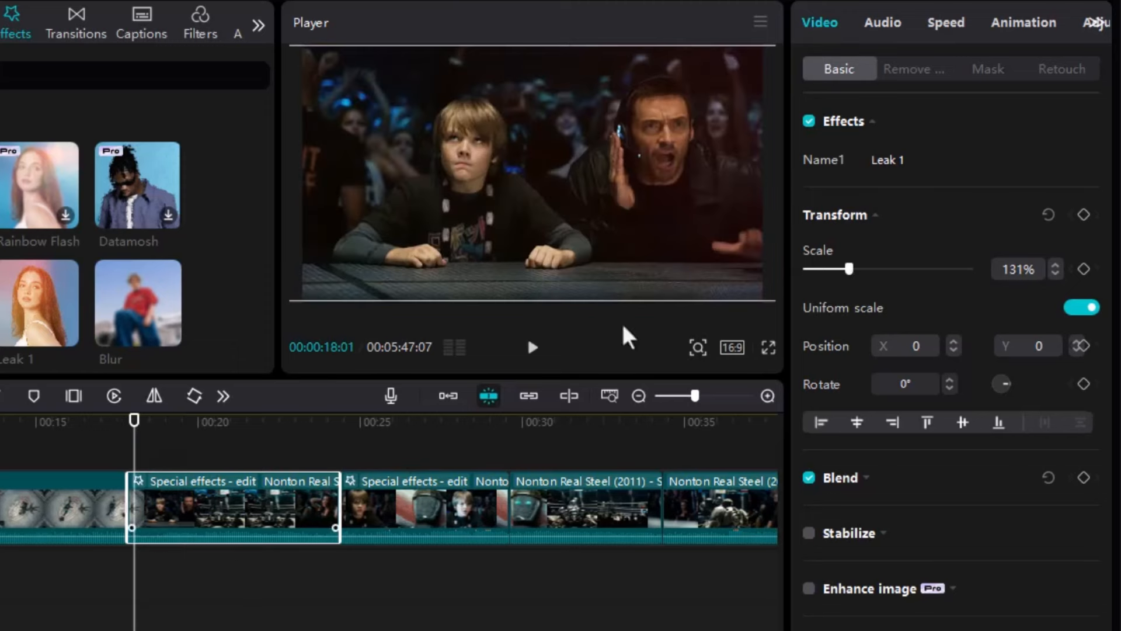
pyautogui.click(1084, 214)
# - Set the clip's scale to 140% near its end at 00:00:24:02 and play the zoom back from the first keyframe
pyautogui.click(331, 432)
pyautogui.moveTo(850, 270); pyautogui.dragTo(853, 270)
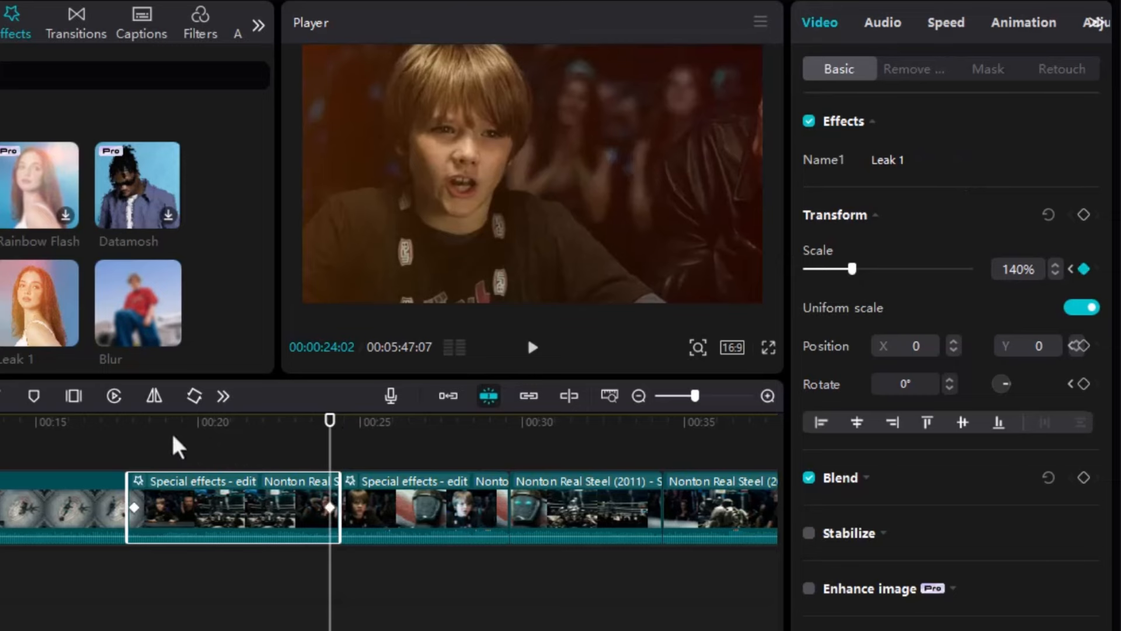
pyautogui.click(135, 431)
pyautogui.press('space')
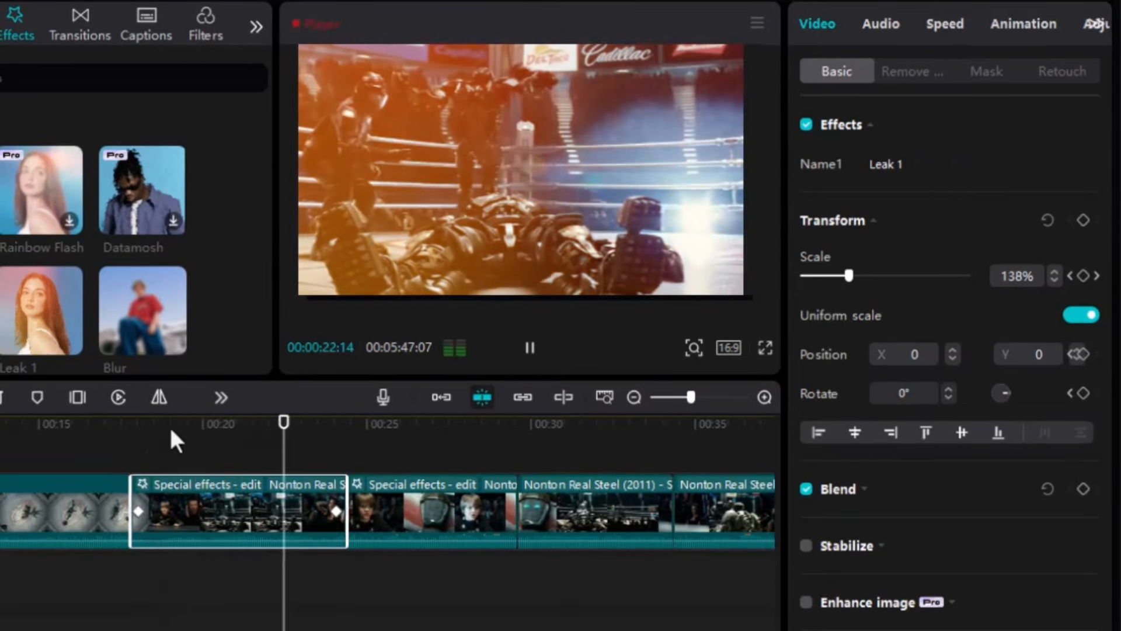
pyautogui.press('space')
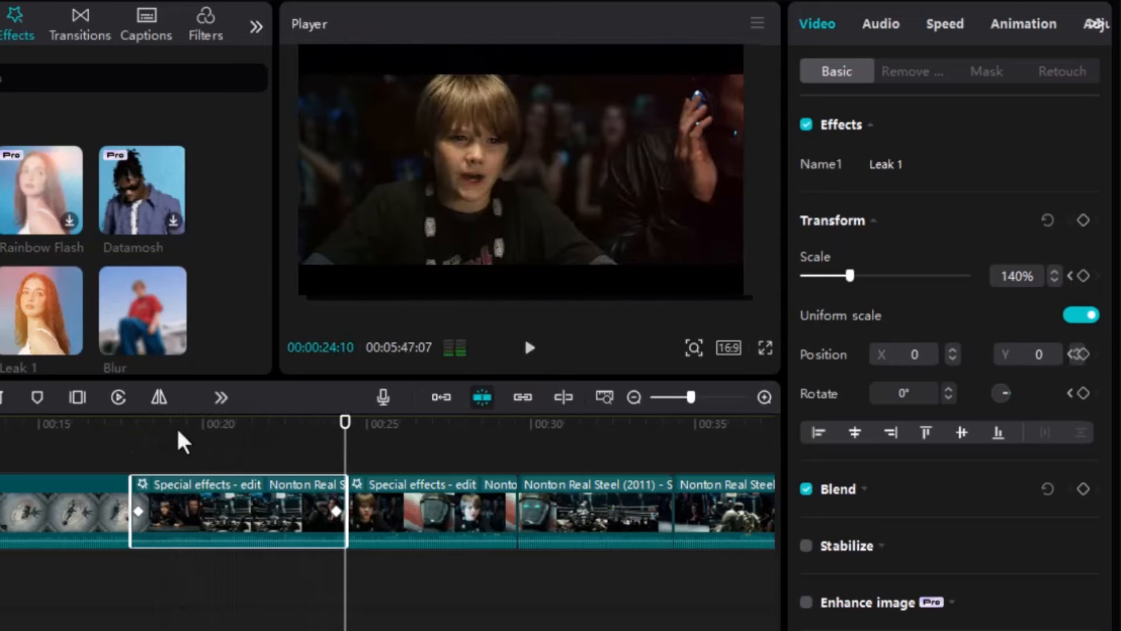
# - Copy the attributes of the keyframed Real Steel clip with the Leak 1 effect
pyautogui.click(397, 424)
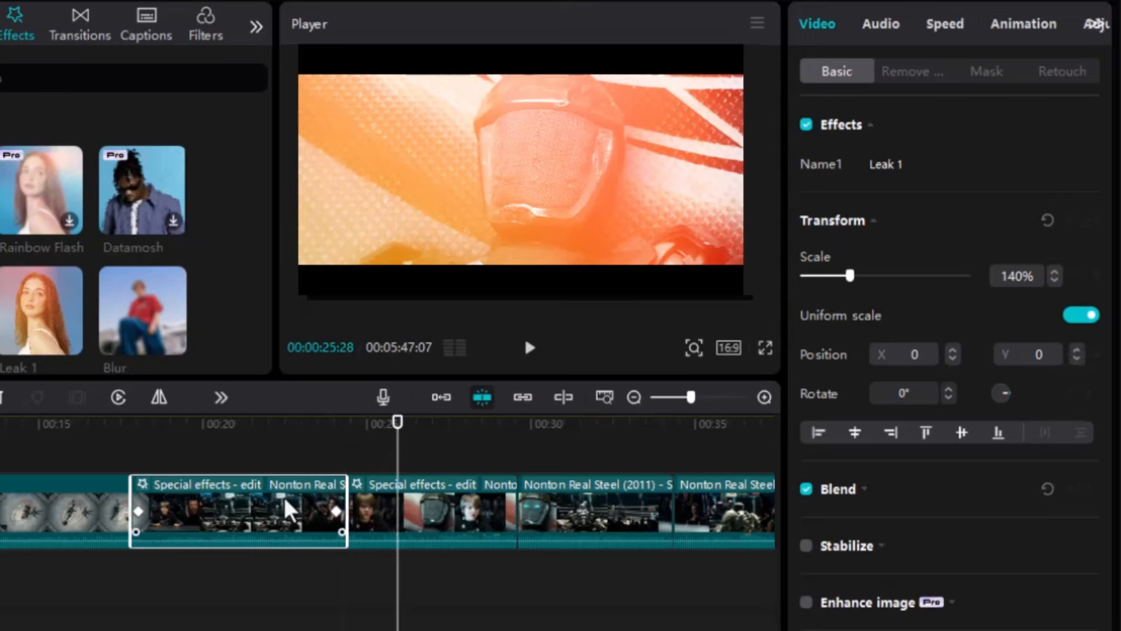
pyautogui.click(308, 425)
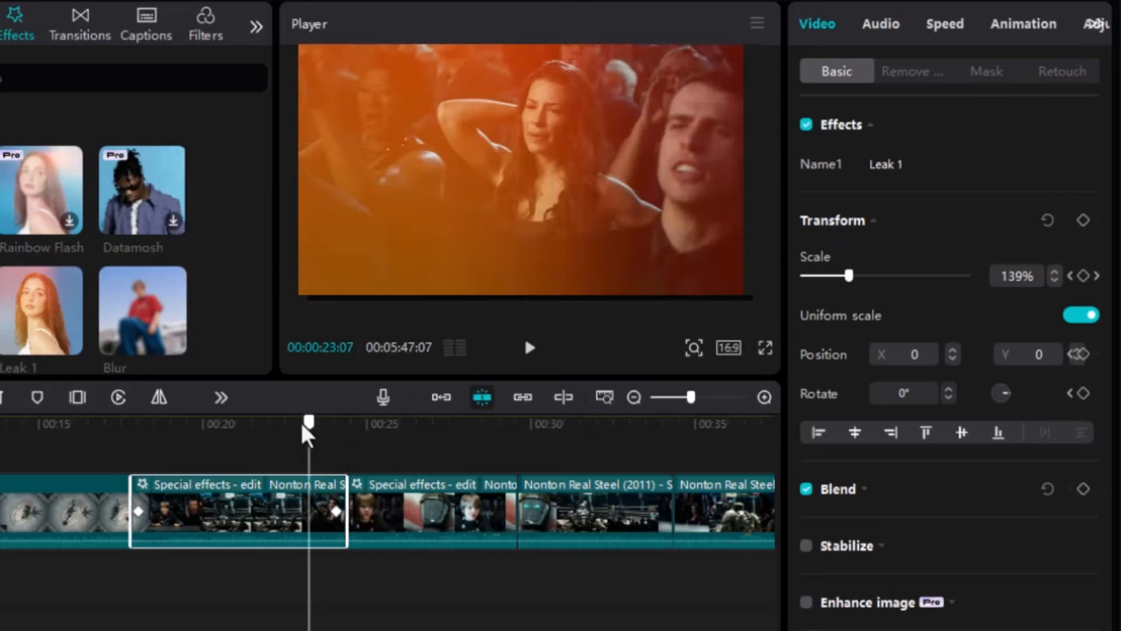
pyautogui.rightClick(286, 510)
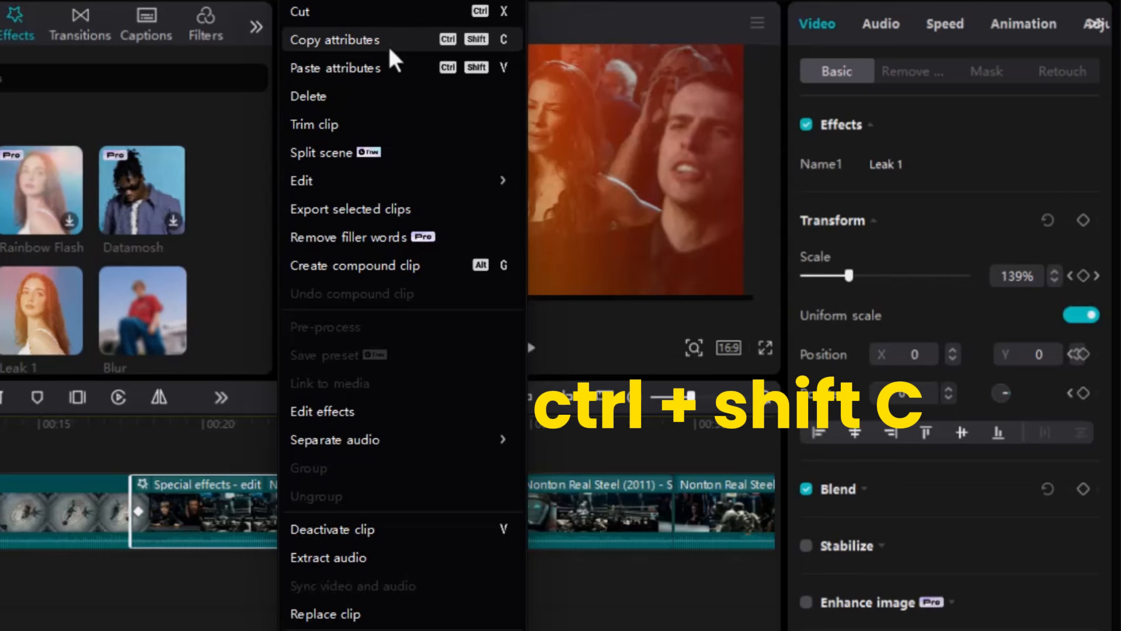
pyautogui.click(241, 503)
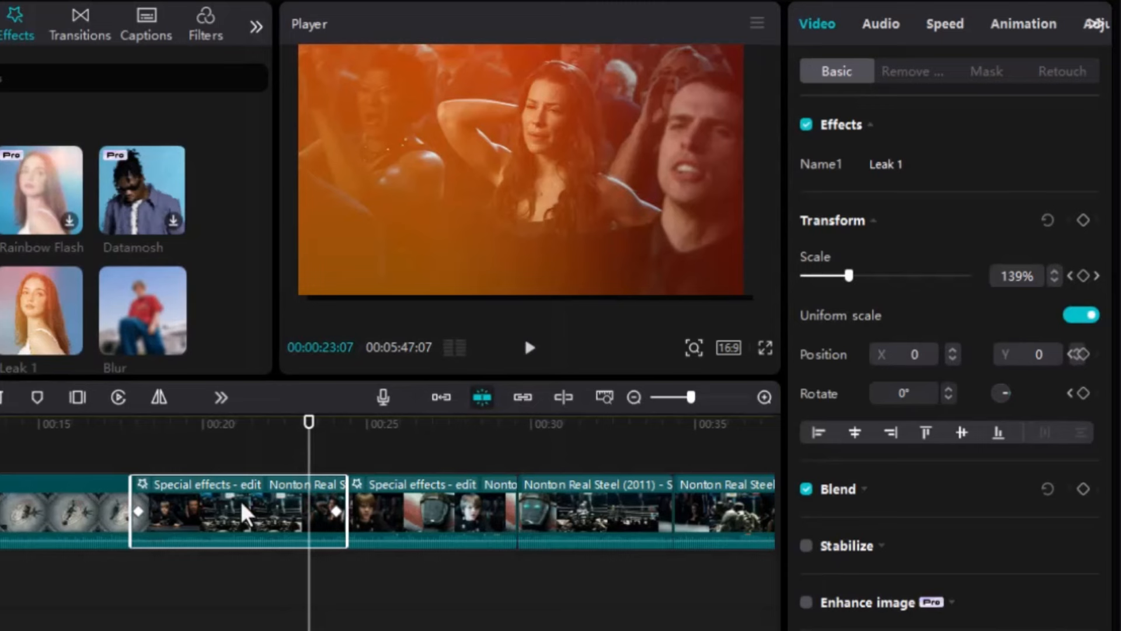
# - Paste only the video attributes onto the following clip, excluding Volume and Fade in/Fade out, with keyframe timing set to Maintain
pyautogui.click(426, 451)
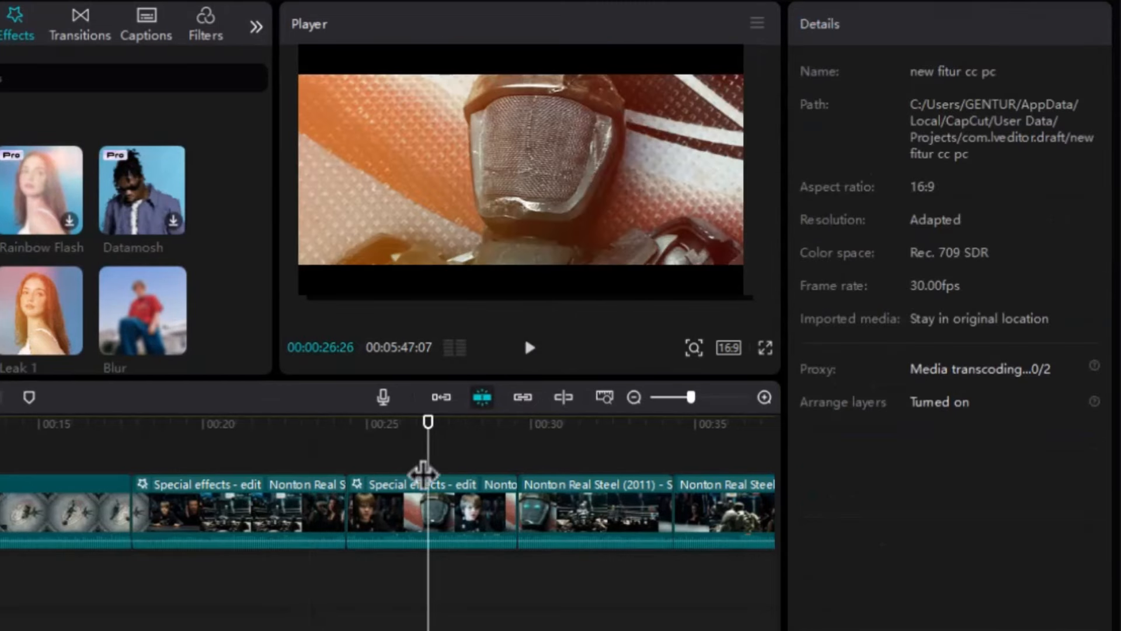
pyautogui.click(429, 499)
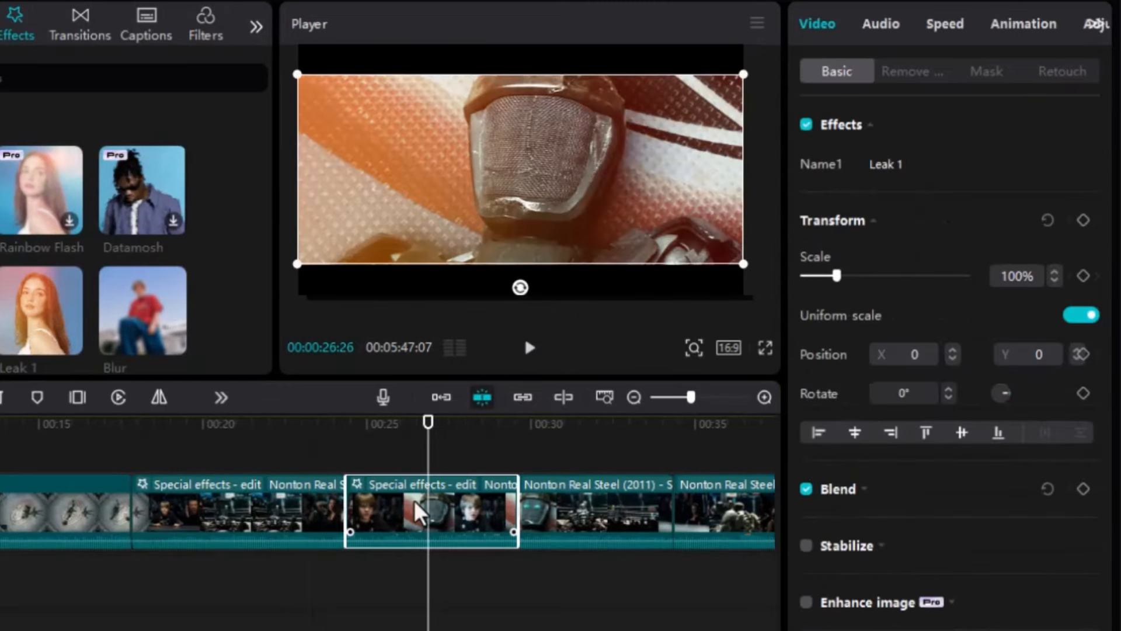
pyautogui.hotkey('ctrl', 'shift', 'v')
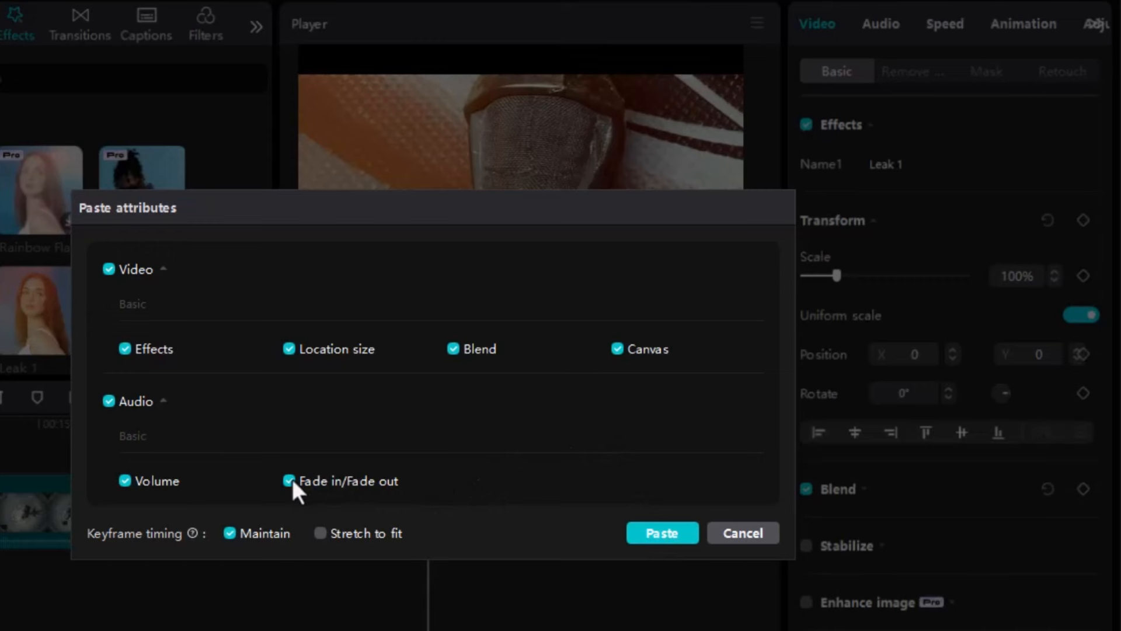
pyautogui.click(126, 484)
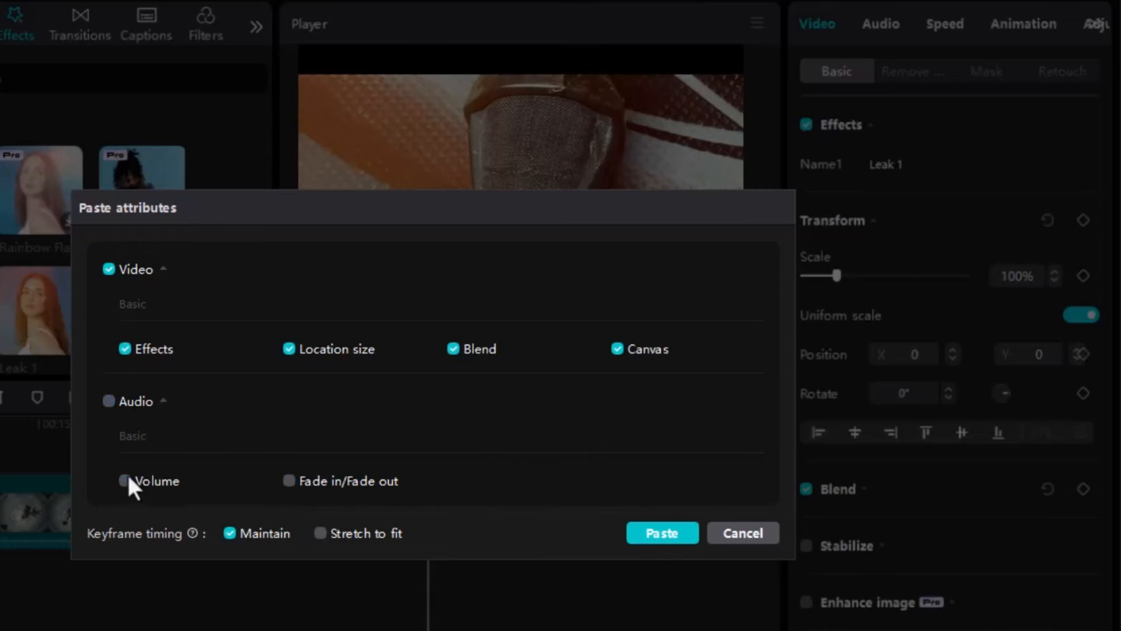
pyautogui.click(684, 537)
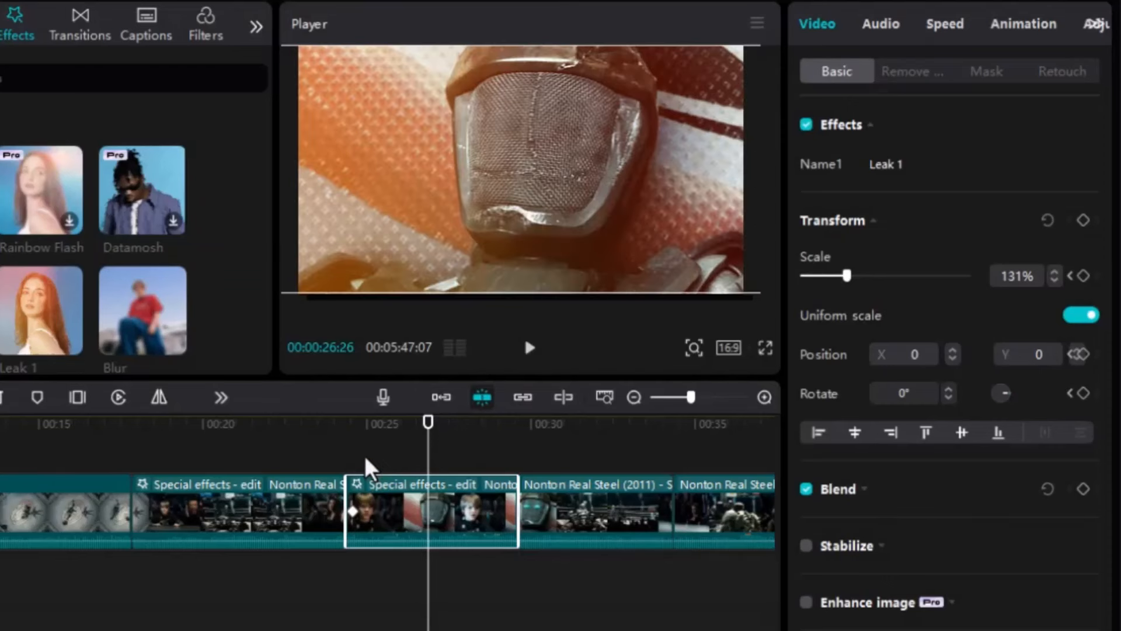
pyautogui.click(307, 448)
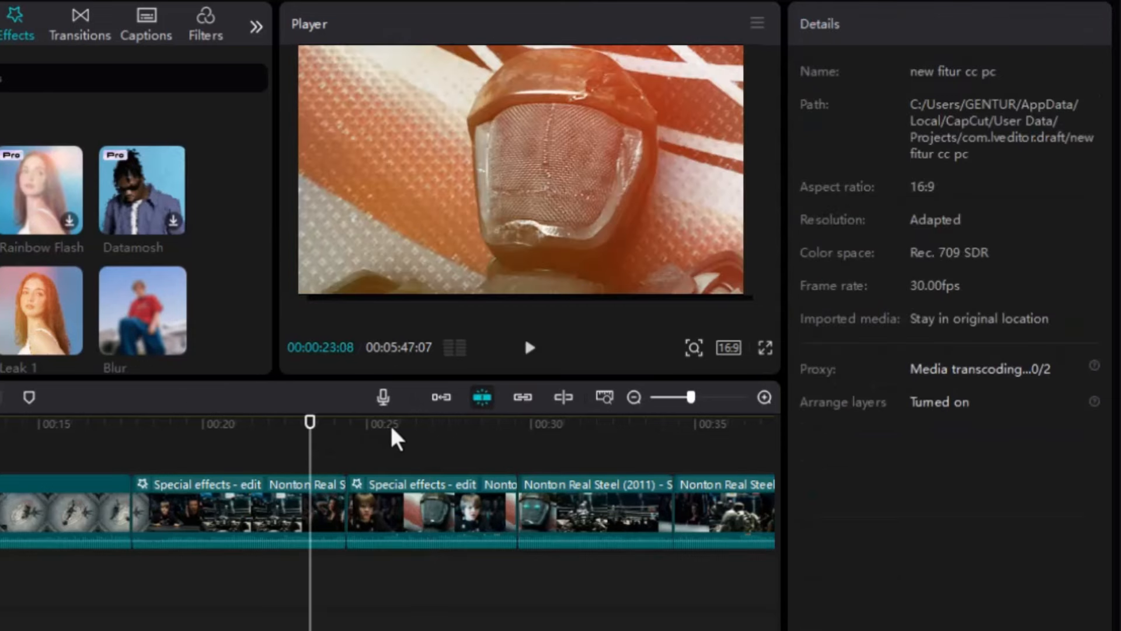
pyautogui.moveTo(393, 432); pyautogui.dragTo(398, 432)
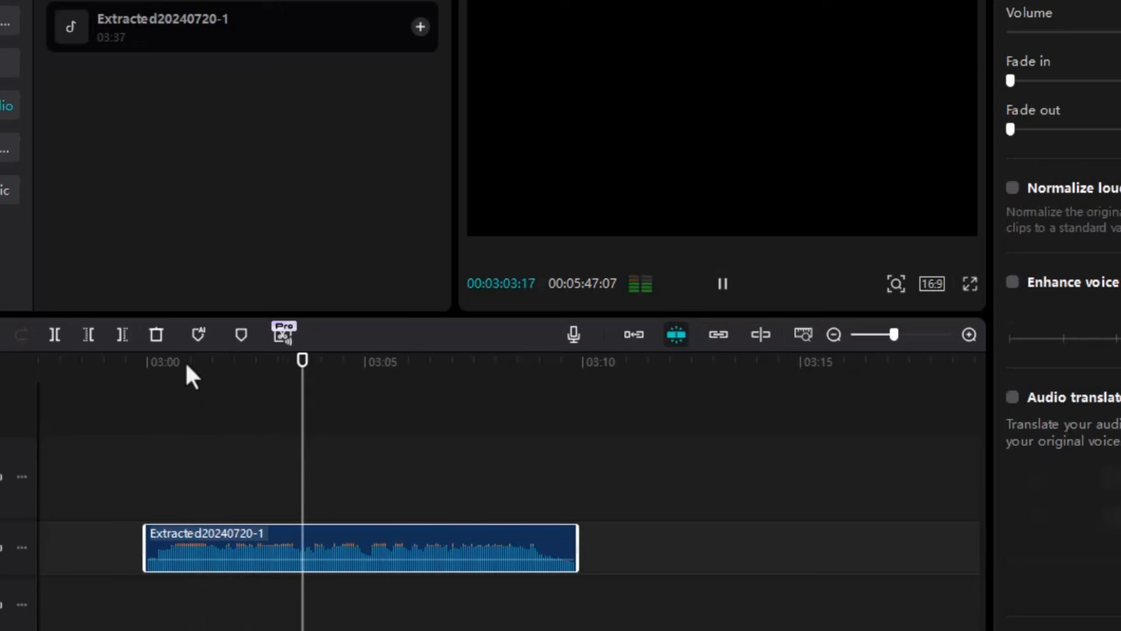
# - Stop playback and separate the instruments from the Extracted20240720-1 audio clip
pyautogui.press('space')
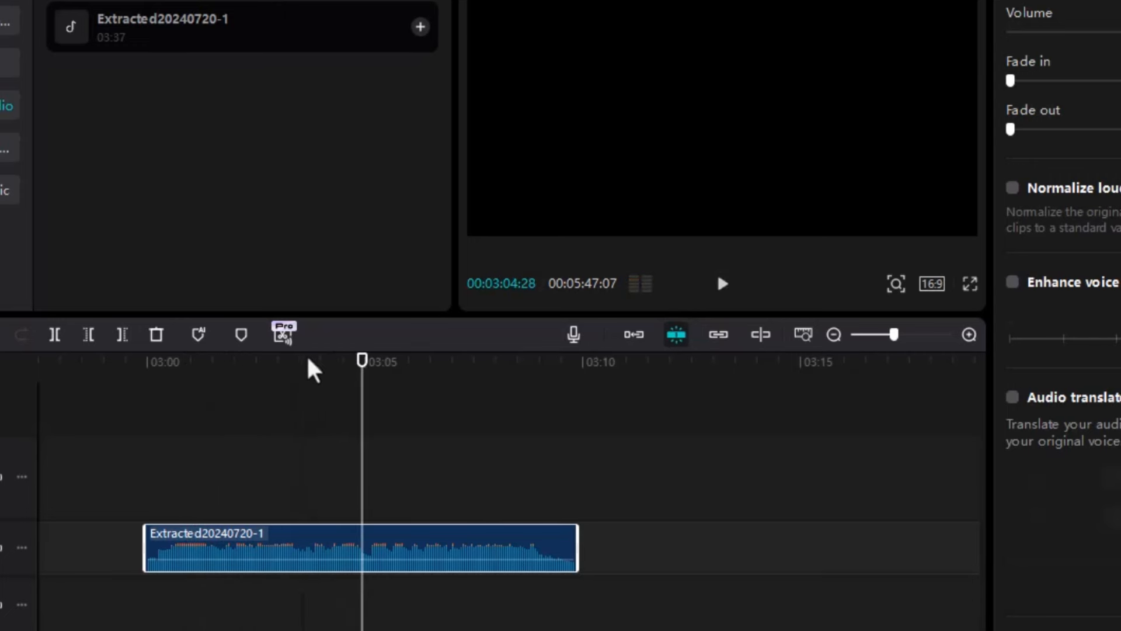
pyautogui.moveTo(310, 375); pyautogui.dragTo(301, 392)
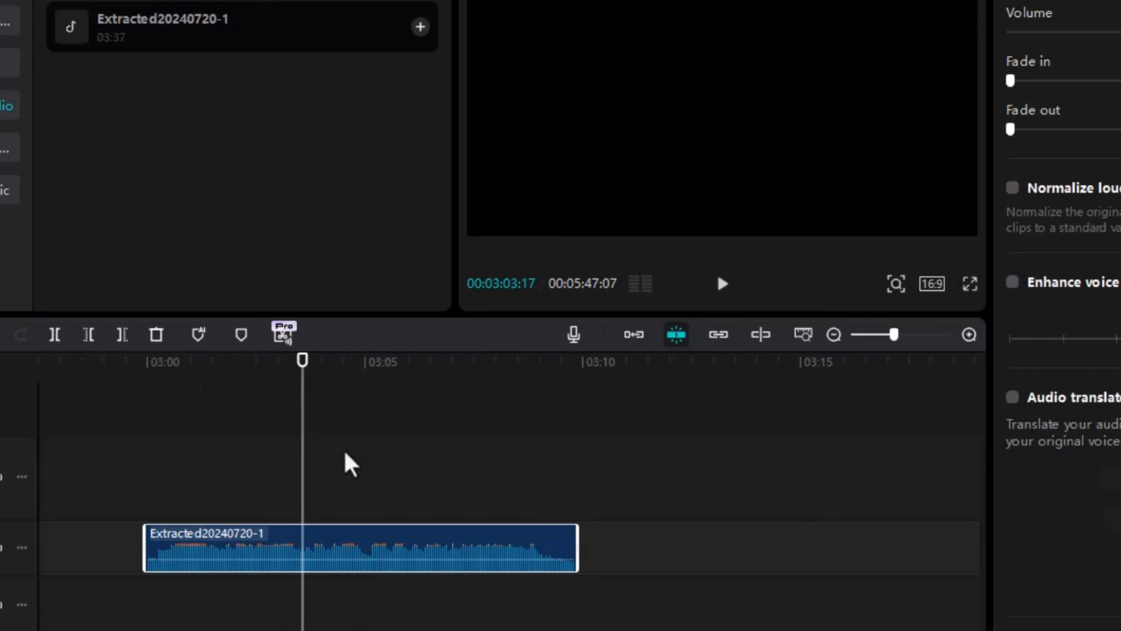
pyautogui.rightClick(333, 553)
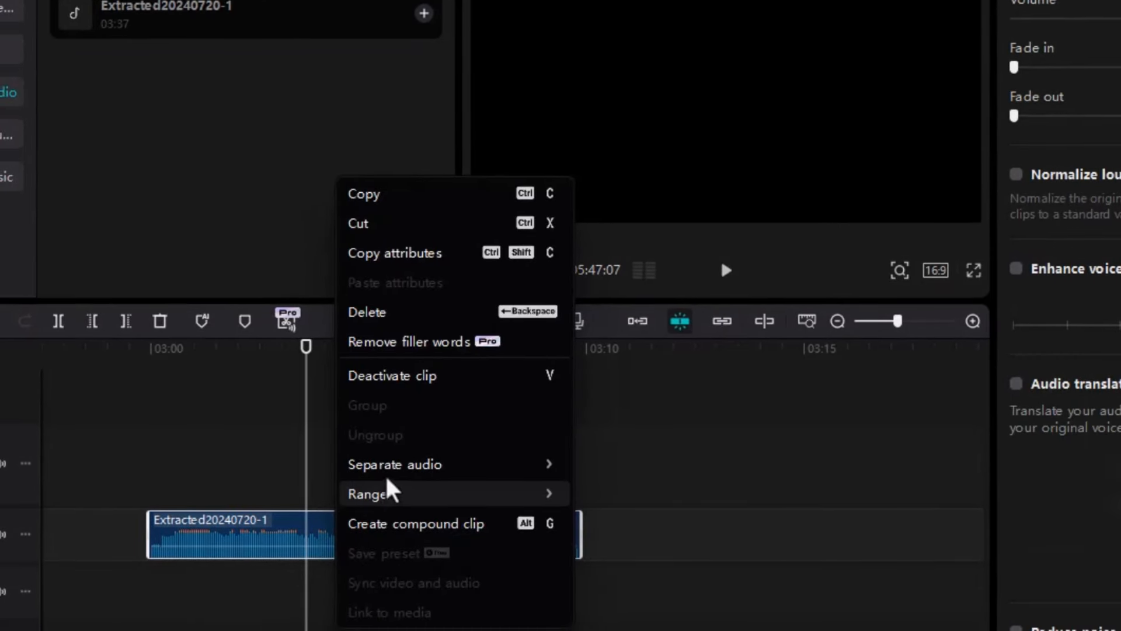
pyautogui.moveTo(392, 469)
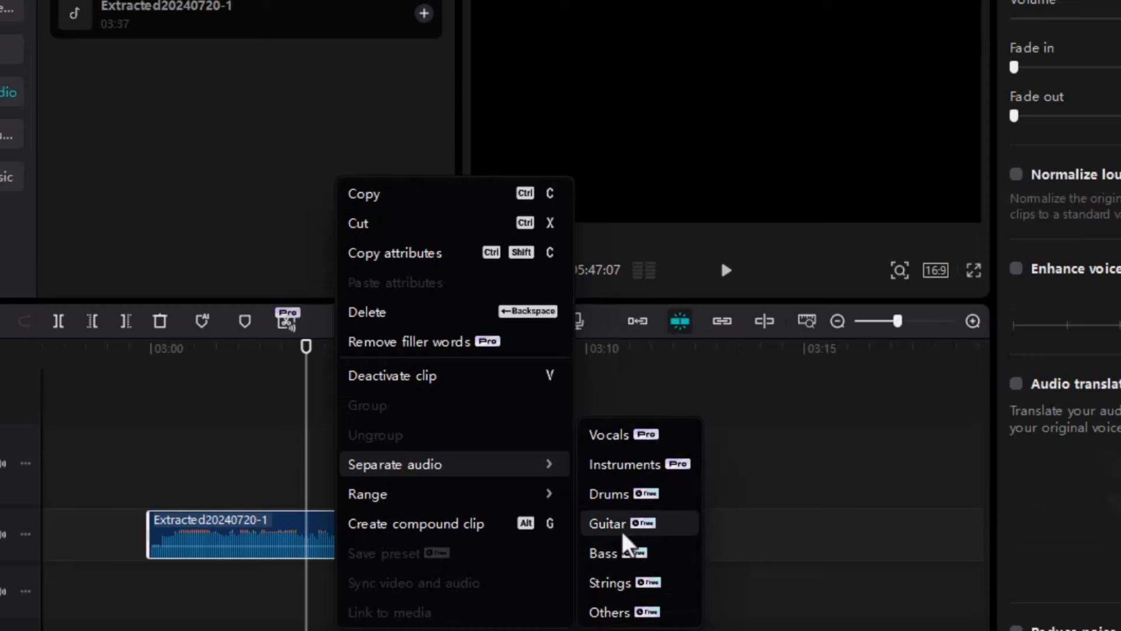
pyautogui.click(629, 468)
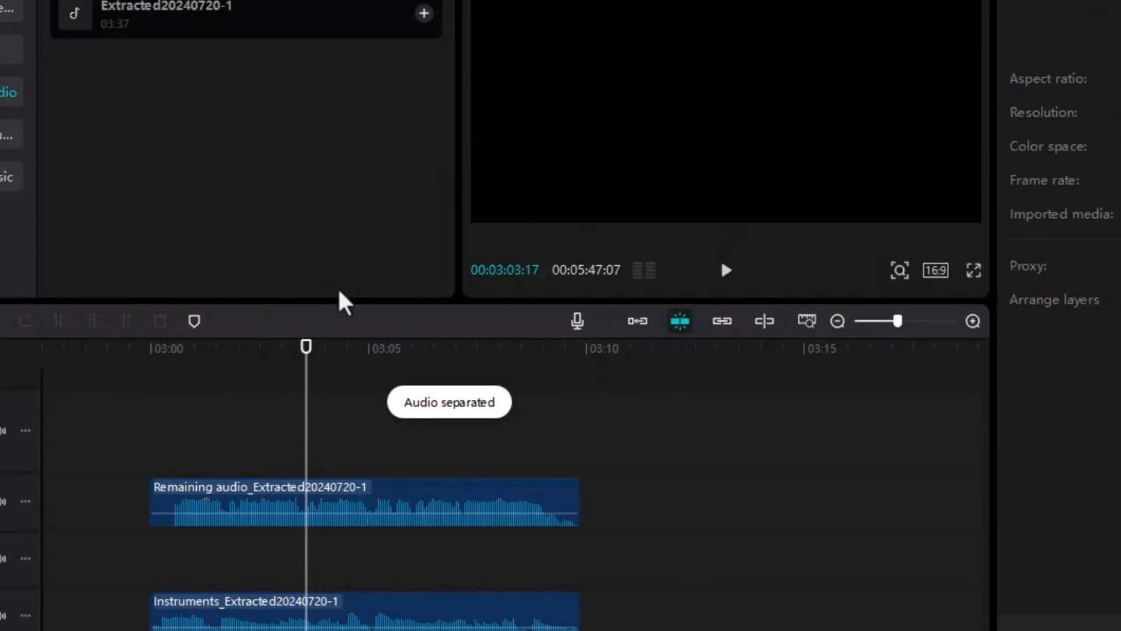
# - Mute the Instruments track and play the Remaining audio clip alone from 00:03:00:24, stopping near its end
pyautogui.scroll(-1, 267, 489)
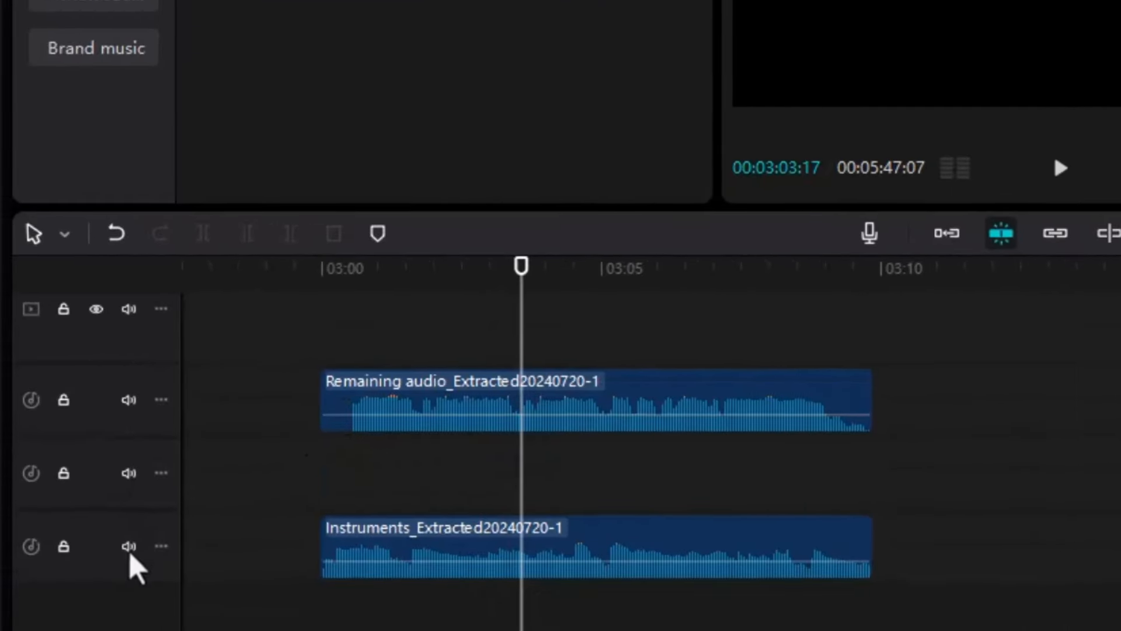
pyautogui.click(3, 564)
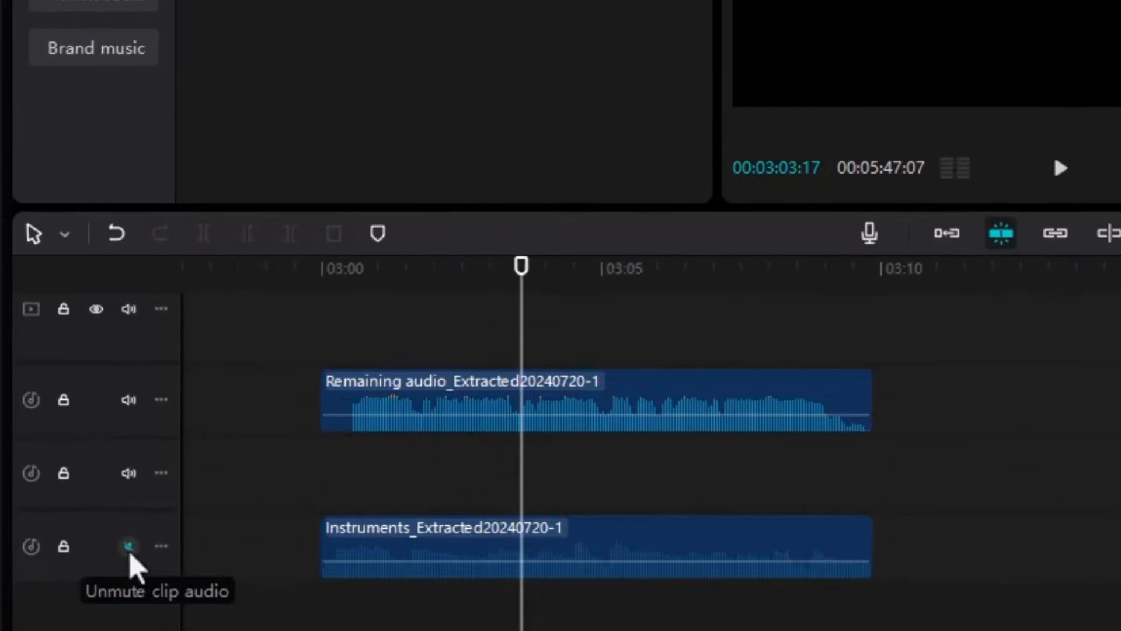
pyautogui.click(367, 278)
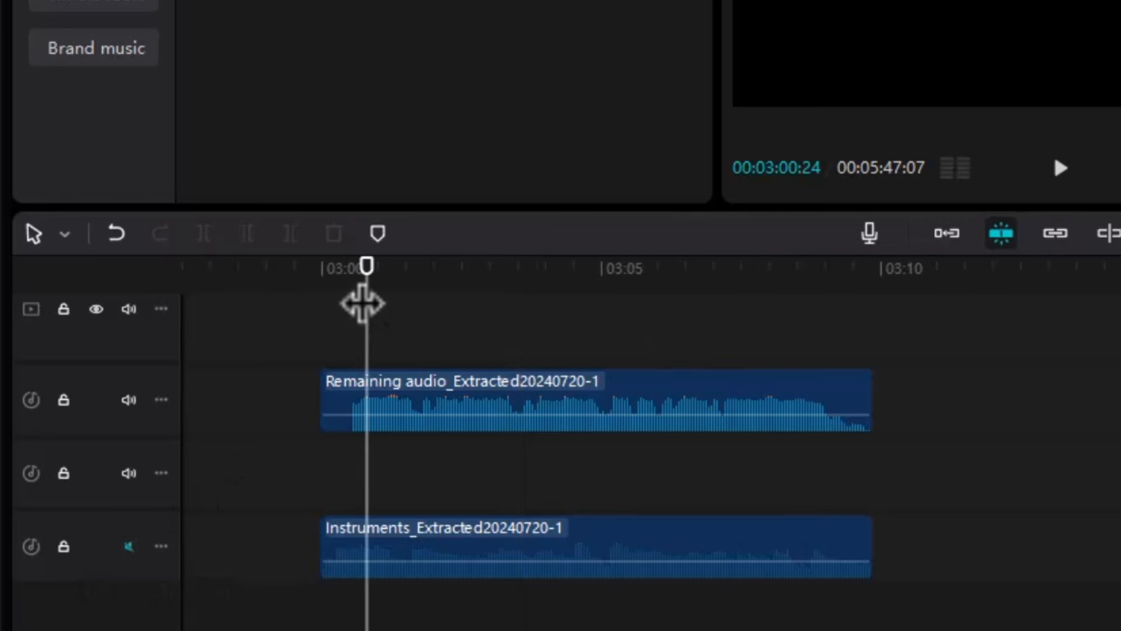
pyautogui.press('space')
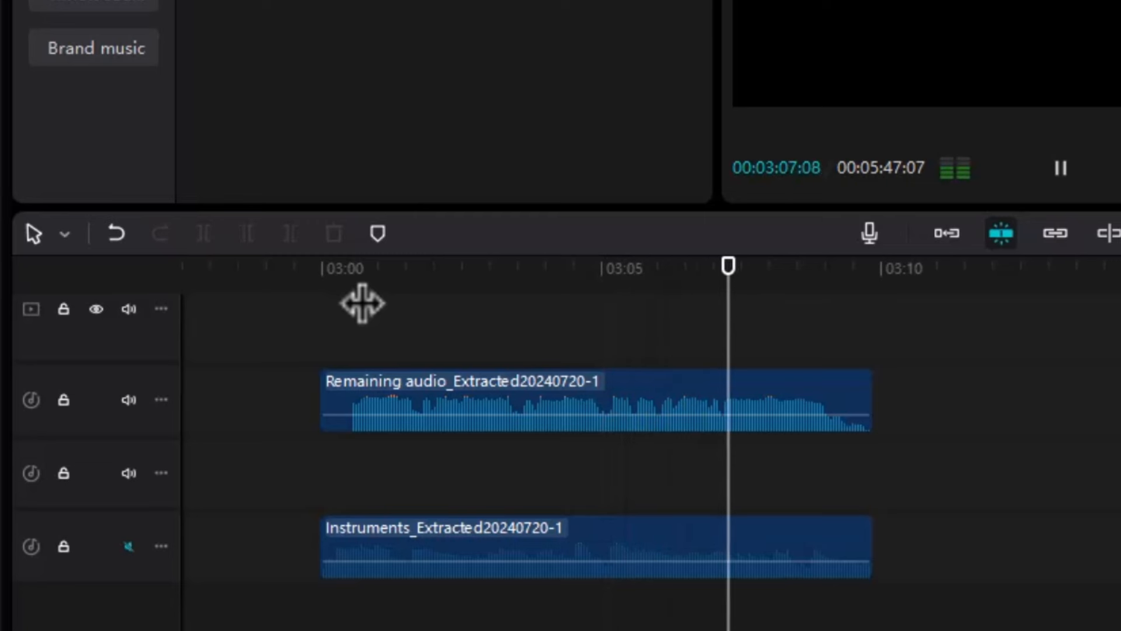
pyautogui.press('space')
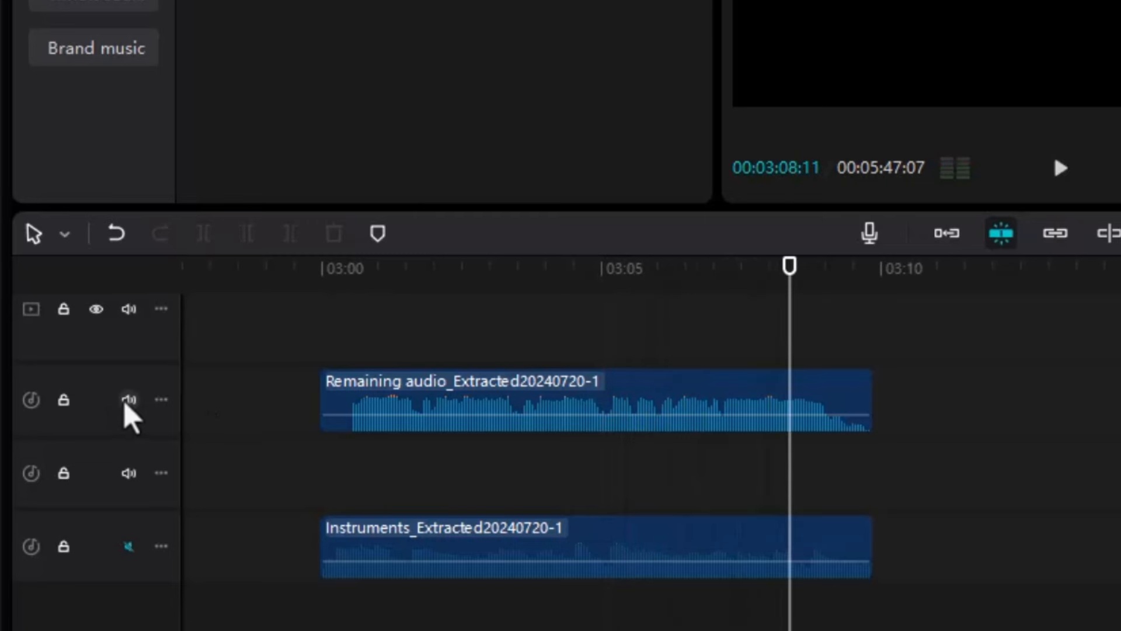
# - Mute the track holding the Remaining audio clip
pyautogui.click(129, 399)
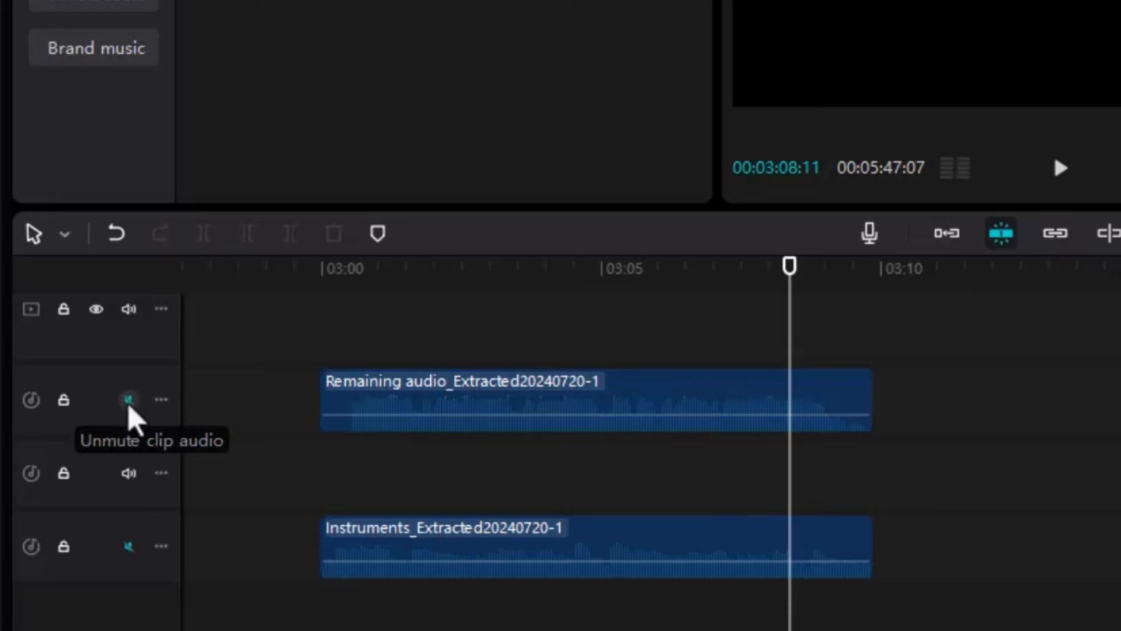